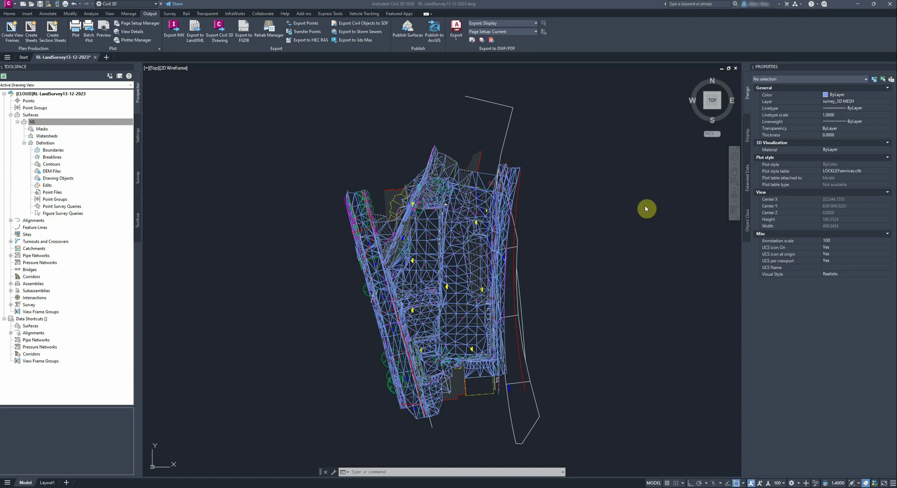
- Examine the blue triangulated survey mesh and the linework beneath it in 3D from several angles
left_click(576, 228)
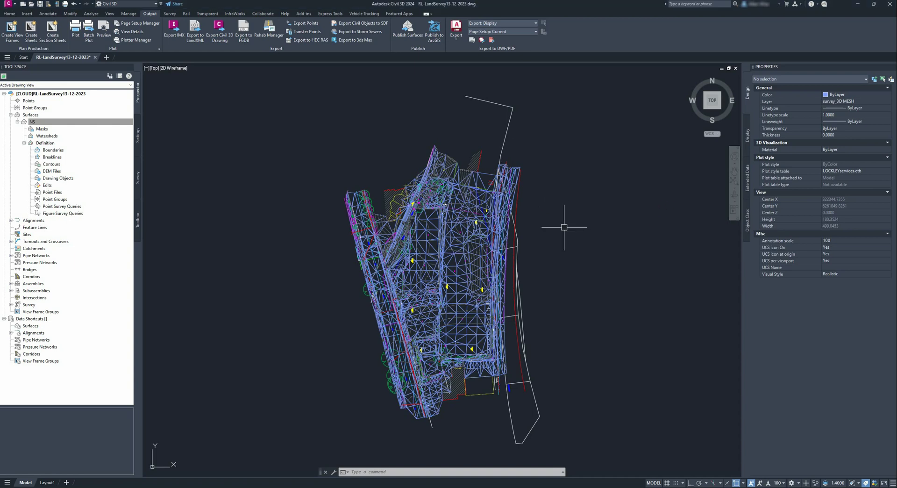
scroll(548, 233, "down", 5)
scroll(540, 244, "up", 8)
scroll(556, 240, "down", 4)
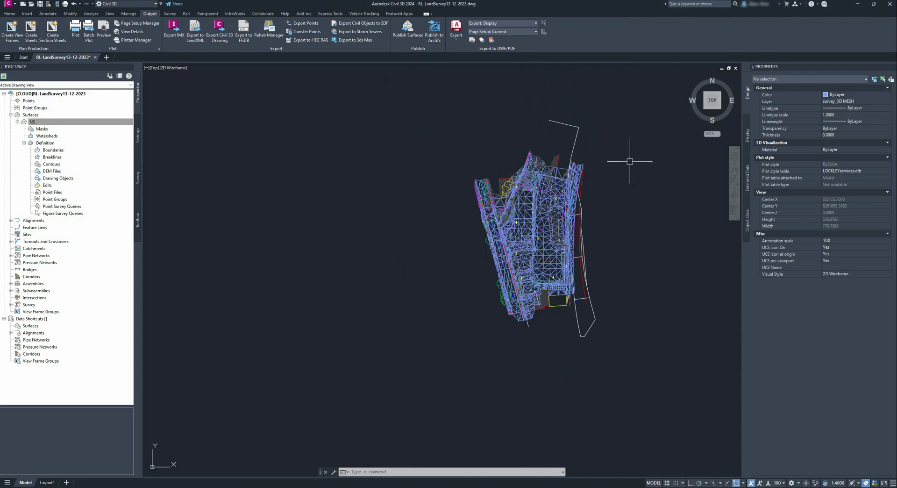
left_click(704, 108)
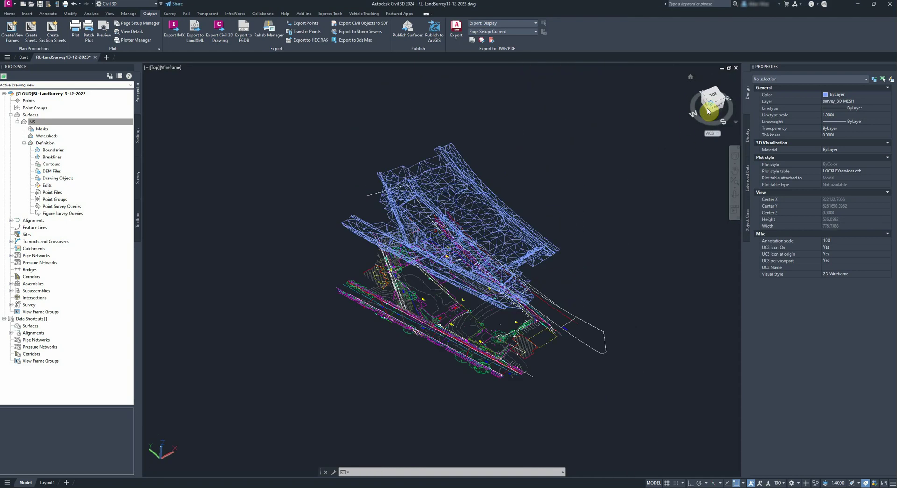
left_click(494, 206)
scroll(496, 205, "up", 5)
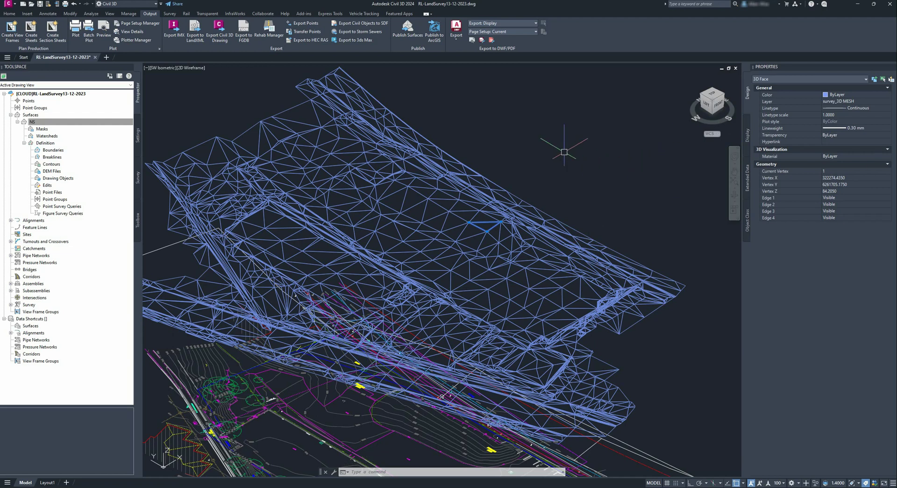
scroll(546, 162, "down", 4)
middle_click_drag(546, 162, 542, 181, "shift")
scroll(557, 185, "up", 10)
scroll(535, 273, "up", 5)
scroll(535, 271, "down", 7)
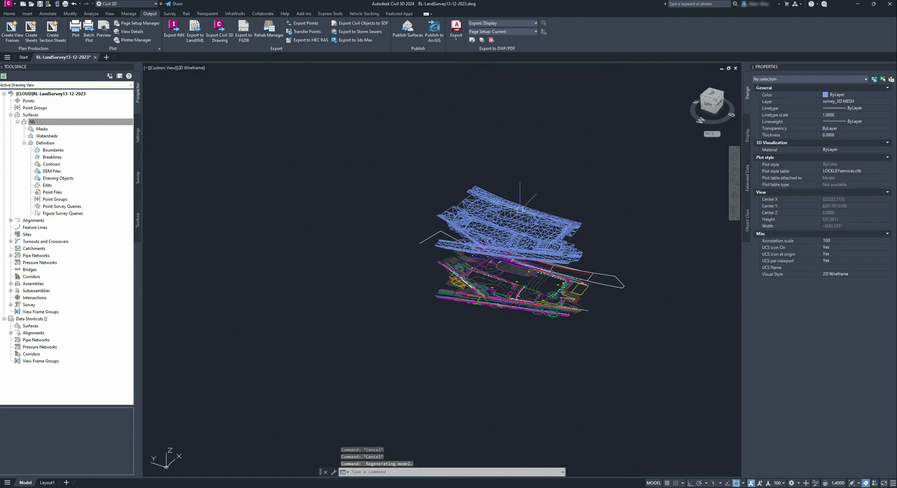
scroll(493, 206, "up", 6)
middle_click_drag(499, 206, 430, 264, "shift")
scroll(415, 302, "down", 5)
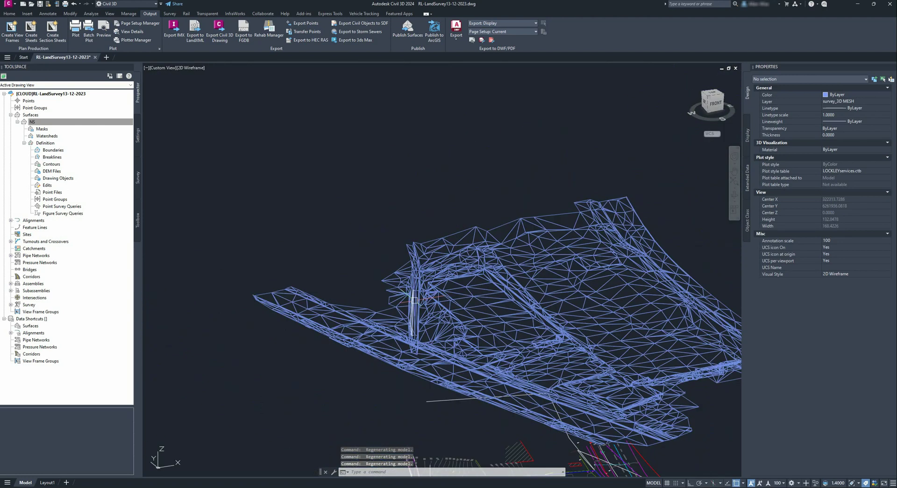
middle_click_drag(415, 302, 603, 290, "shift")
scroll(670, 271, "up", 5)
scroll(670, 270, "down", 5)
middle_click_drag(670, 270, 411, 299, "shift")
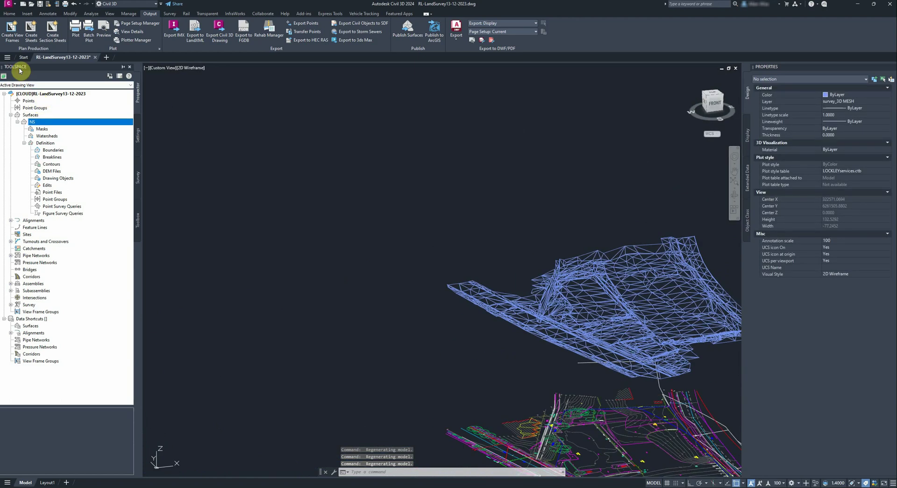
right_click(30, 115)
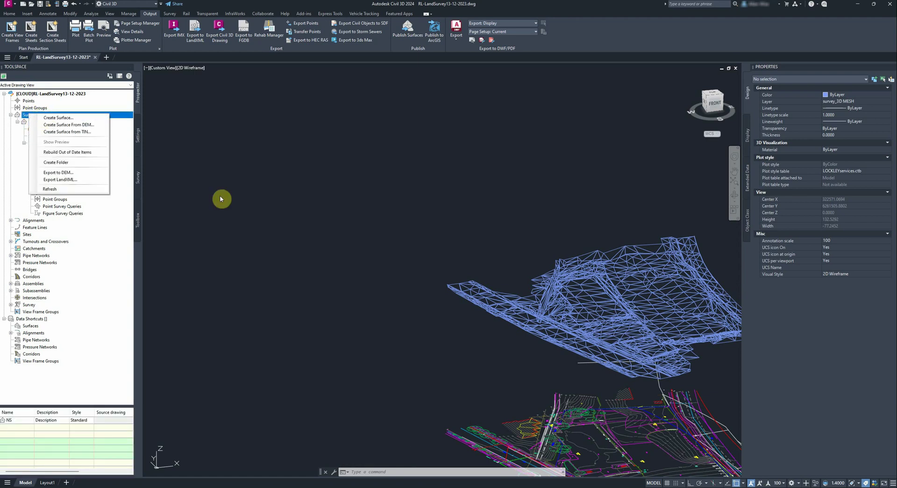
left_click(255, 176)
left_click(122, 150)
- Add the whole survey mesh to the NS surface definition as 3D Faces drawing objects, with Maintain edges from objects off
left_click(33, 122)
left_click(32, 122)
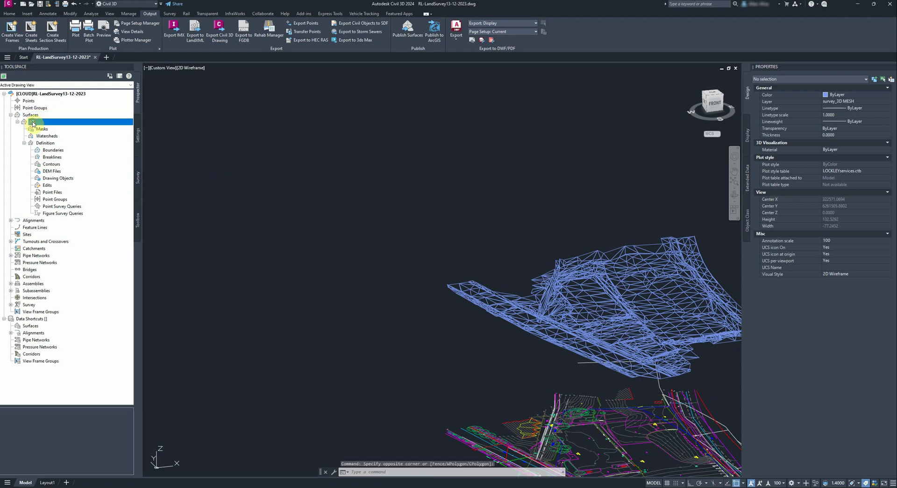
left_click(57, 179)
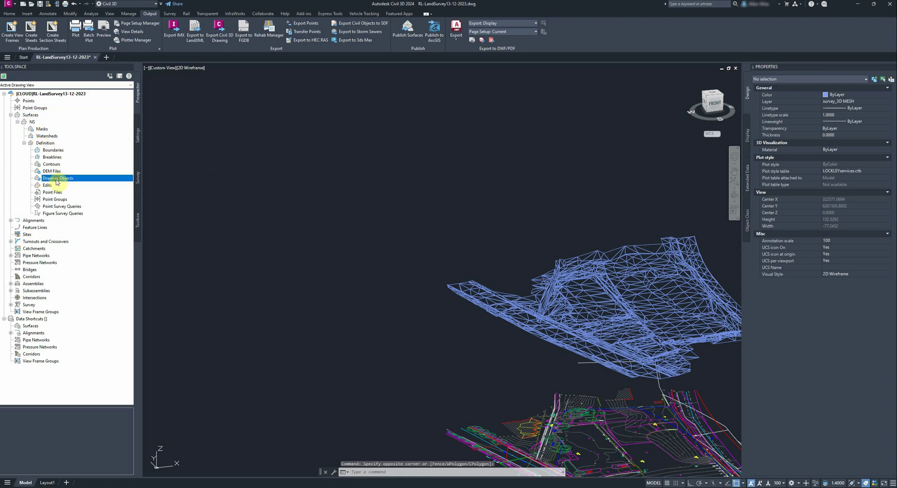
right_click(62, 181)
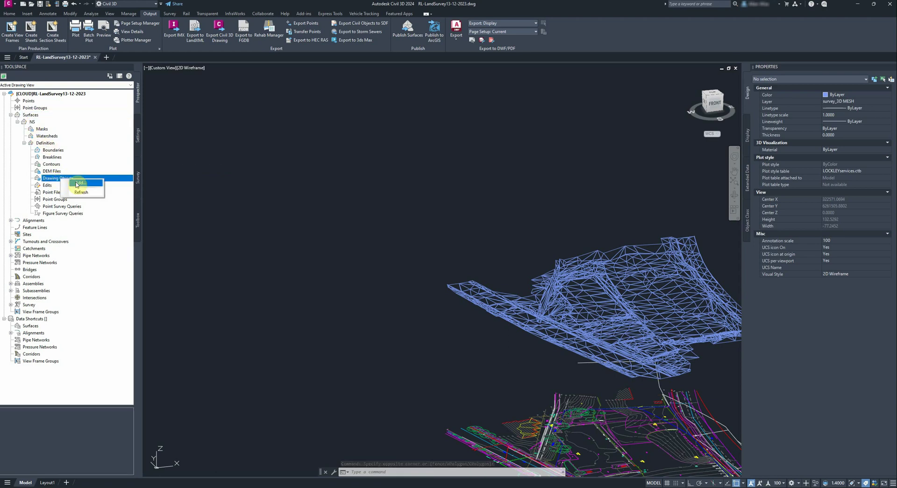
left_click(81, 183)
left_click(455, 232)
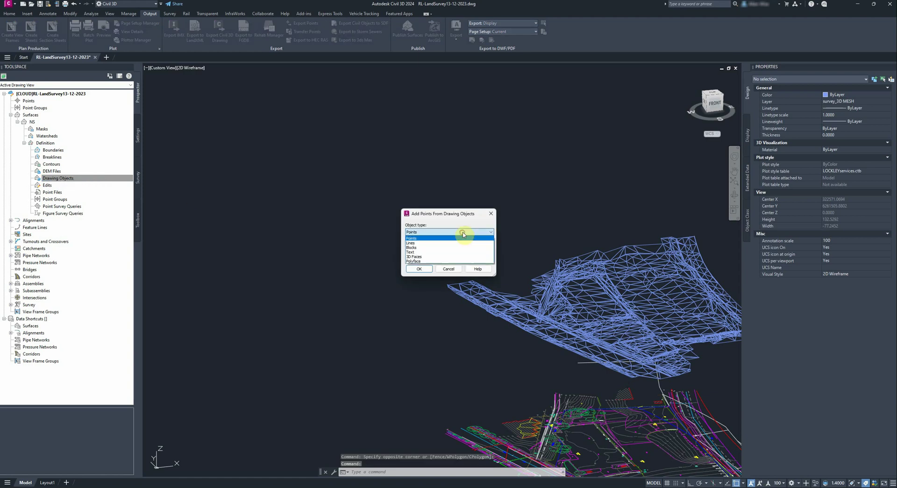
left_click(433, 257)
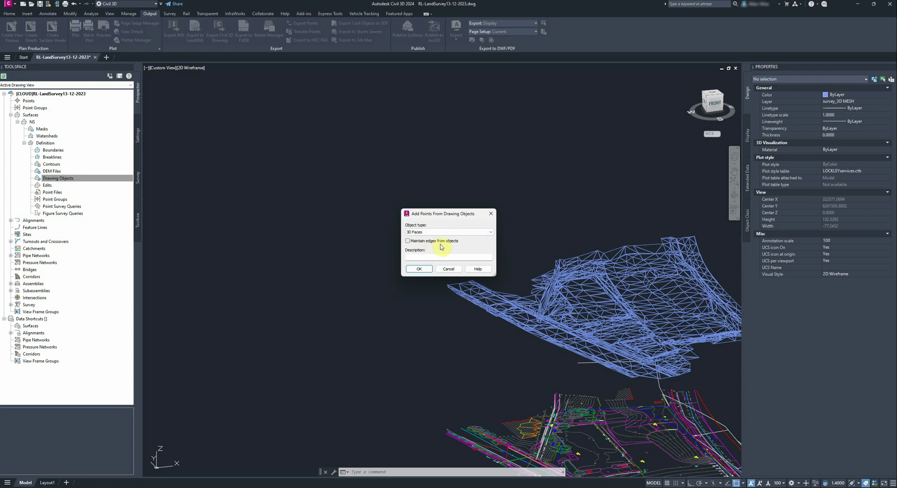
left_click(418, 269)
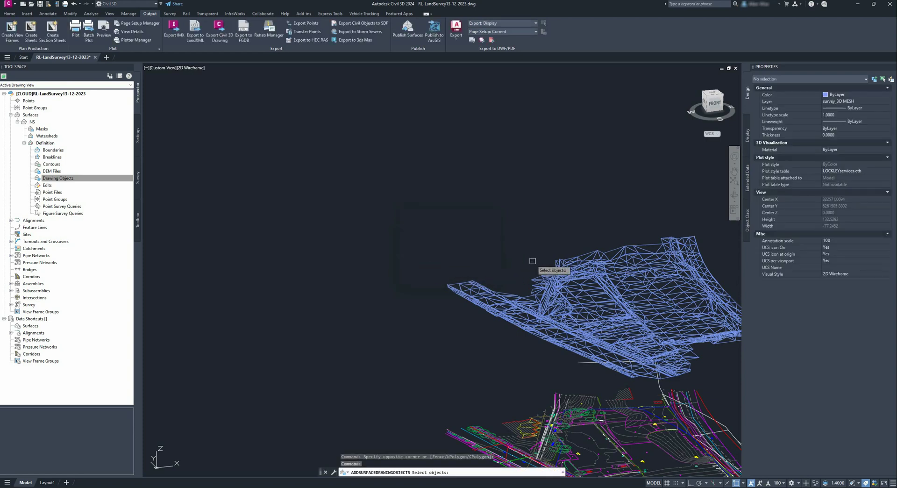
middle_click_drag(567, 255, 662, 229, "shift")
left_click(662, 230)
left_click(229, 333)
key("Return")
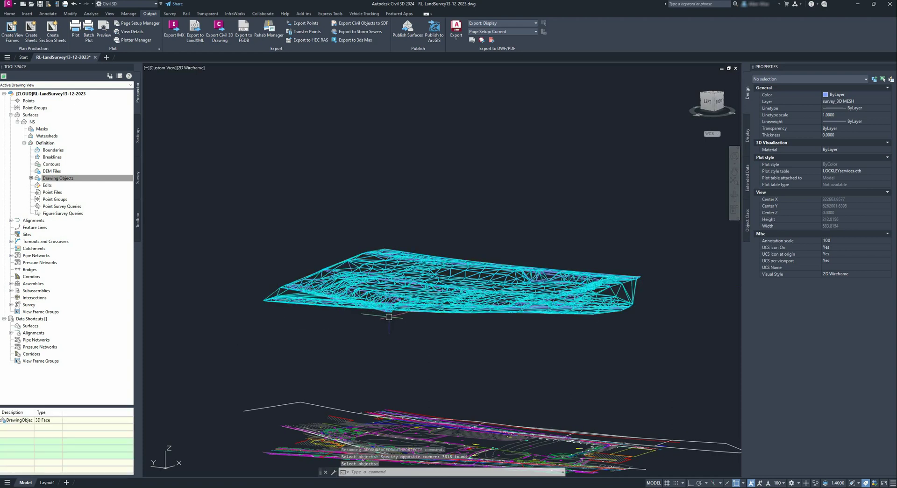
- Change the visual style of the view to Realistic with SHADEMODE and inspect the shaded surface against the mesh
middle_click_drag(389, 317, 292, 338, "shift")
scroll(448, 278, "up", 11)
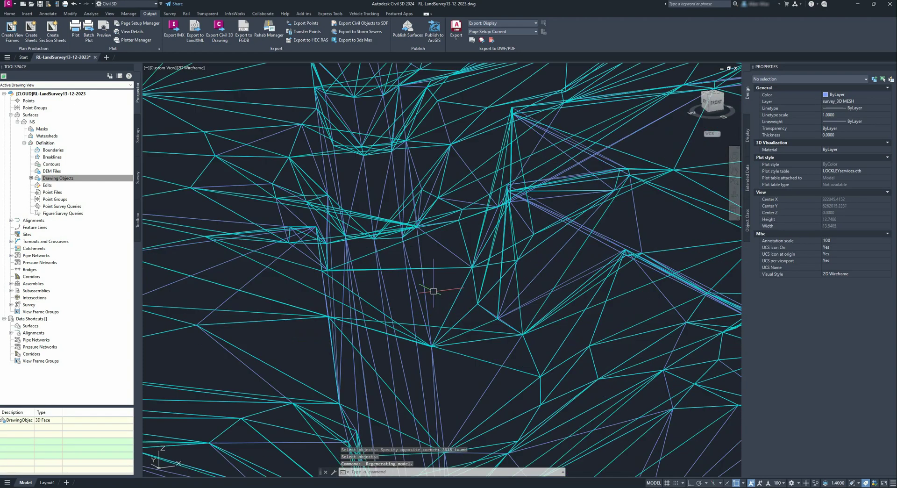
scroll(448, 278, "down", 7)
type("SHAMODE")
key("Return")
left_click(494, 256)
key("Escape")
type("SH")
key("Return")
key("Escape")
type("SHADEM")
key("Return")
left_click(527, 296)
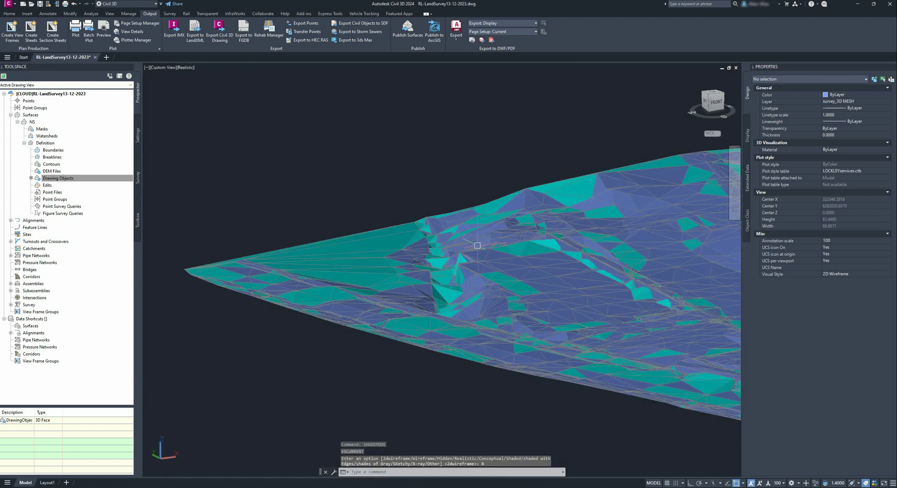
scroll(466, 278, "up", 5)
scroll(466, 278, "down", 6)
- Delete the 3D Face drawing objects entry from the NS surface definition
left_click(63, 178)
right_click(61, 178)
left_click(296, 260)
left_click(61, 196)
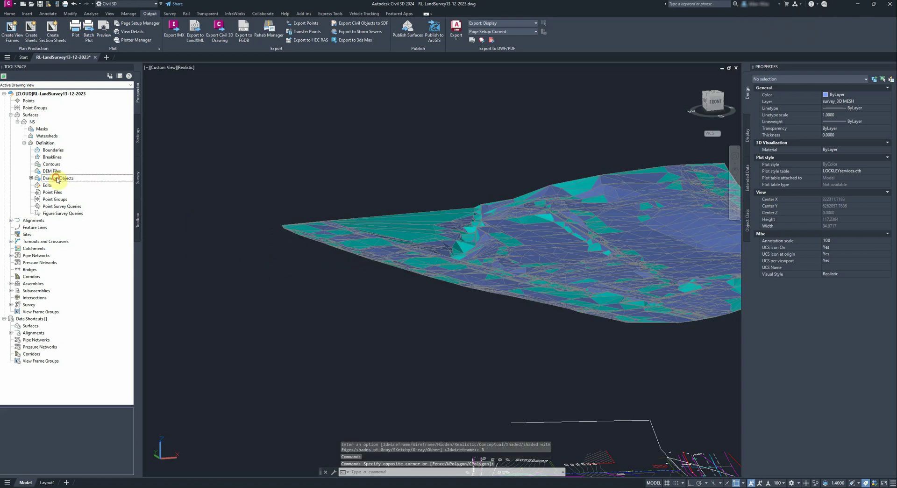
left_click(57, 178)
left_click(11, 420)
right_click(14, 422)
left_click(36, 425)
left_click(481, 271)
- Add the whole survey mesh to the NS surface as 3D Faces drawing objects, maintaining edges from the objects
left_click(32, 122)
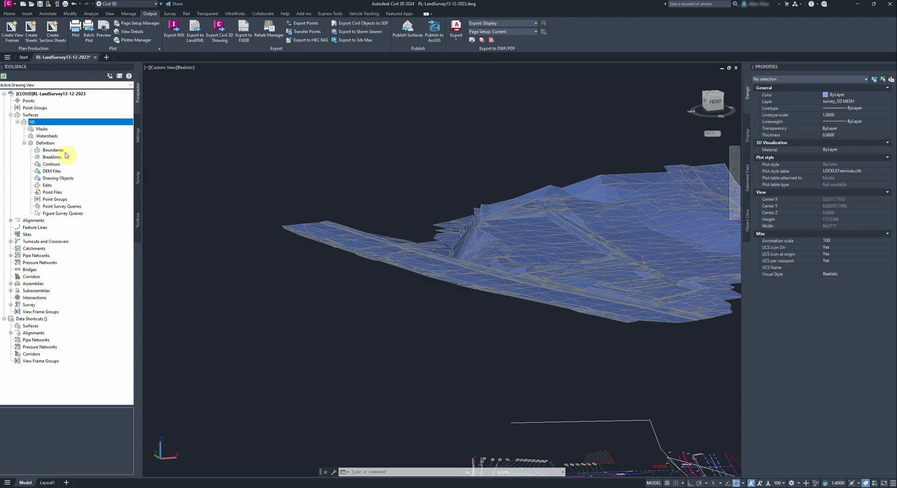
left_click(64, 179)
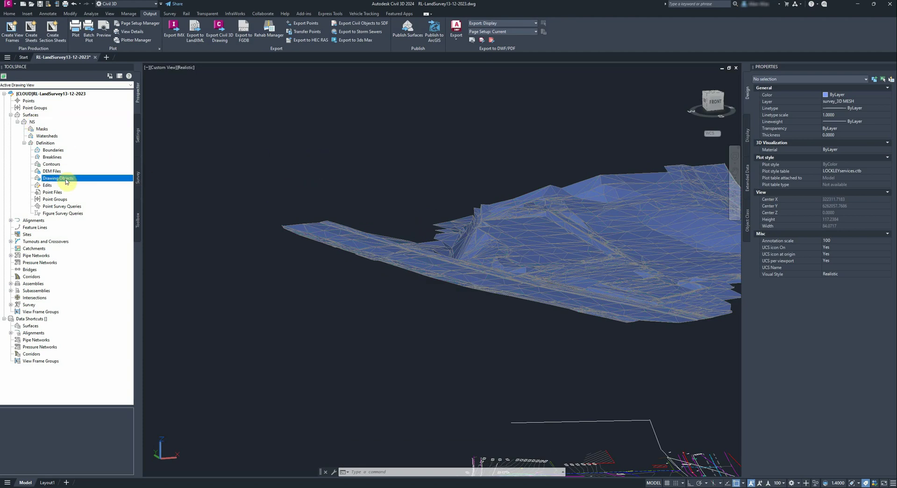
right_click(69, 181)
left_click(81, 188)
left_click(461, 233)
left_click(431, 256)
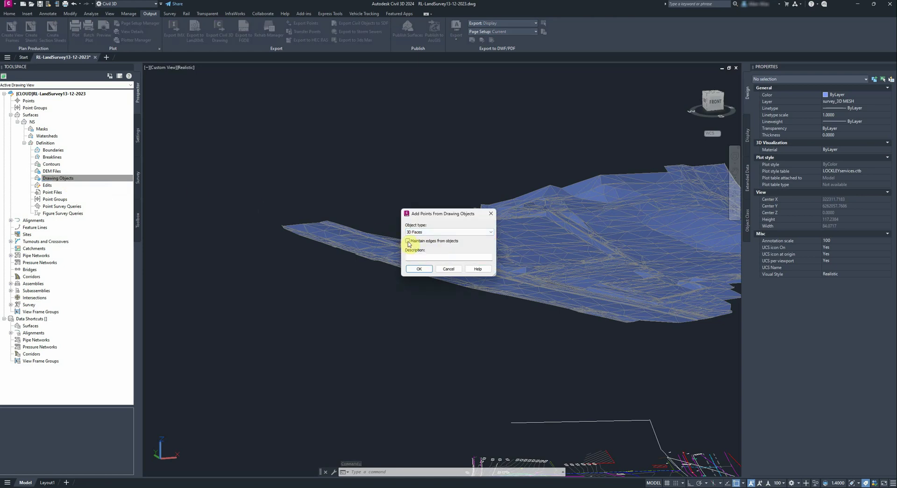
left_click(420, 269)
middle_click_drag(431, 250, 591, 210, "shift")
left_click(643, 195)
left_click(325, 299)
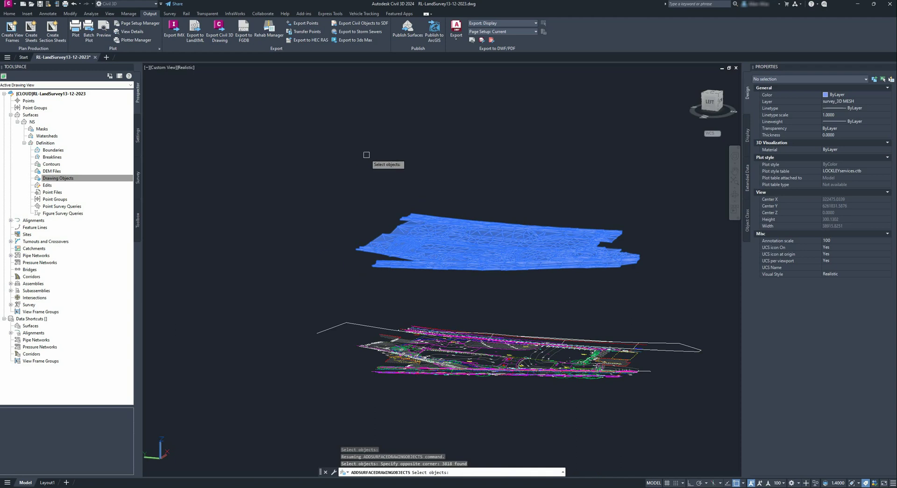
key("Return")
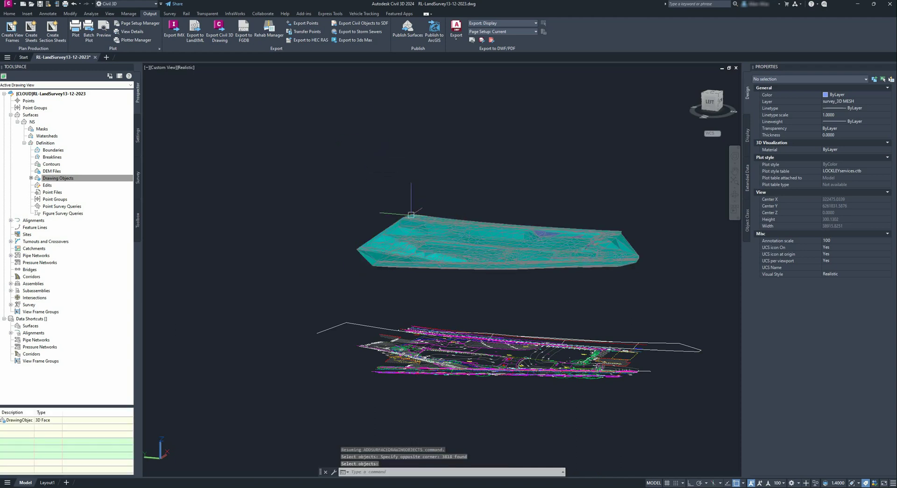
- Examine the outer edges and interior of the rebuilt NS surface for triangles extending beyond the survey mesh
scroll(421, 235, "up", 5)
middle_click_drag(460, 286, 348, 281, "shift")
scroll(383, 239, "up", 4)
middle_click_drag(645, 261, 481, 242)
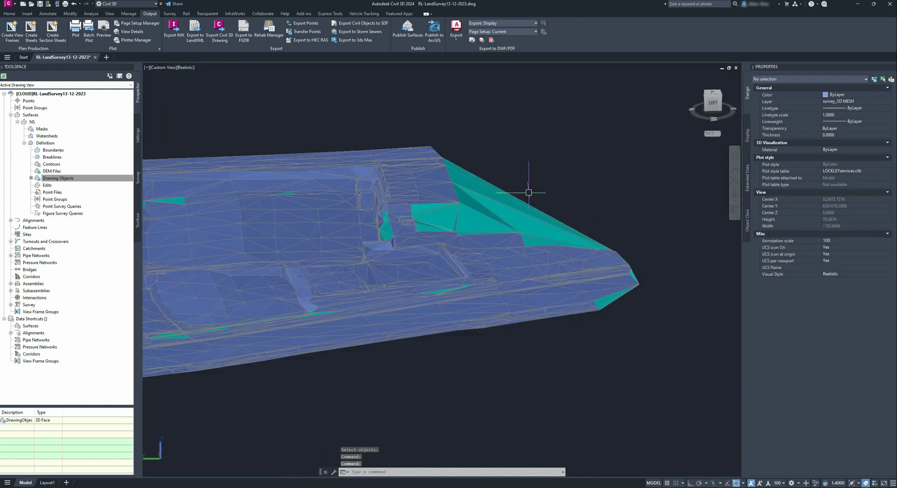
scroll(531, 201, "down", 2)
scroll(513, 209, "down", 2)
middle_click_drag(458, 210, 499, 224)
middle_click_drag(302, 230, 185, 210)
middle_click_drag(496, 215, 440, 218, "shift")
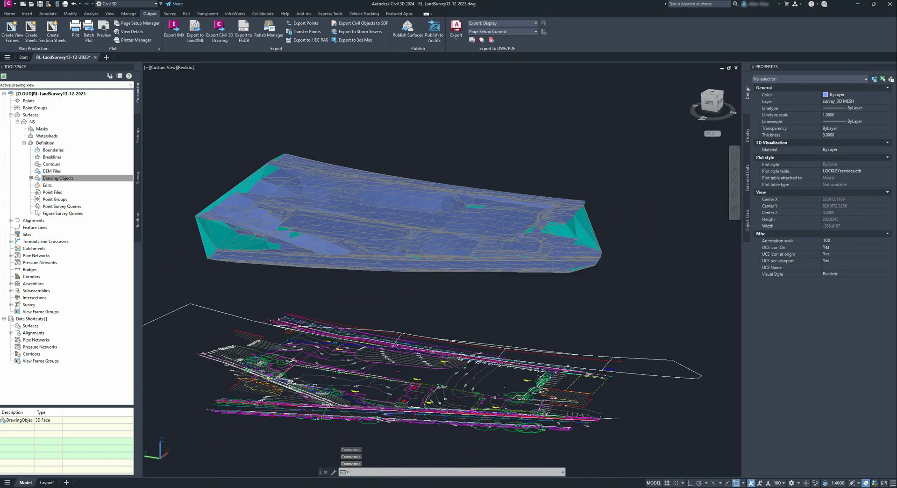
scroll(240, 165, "up", 2)
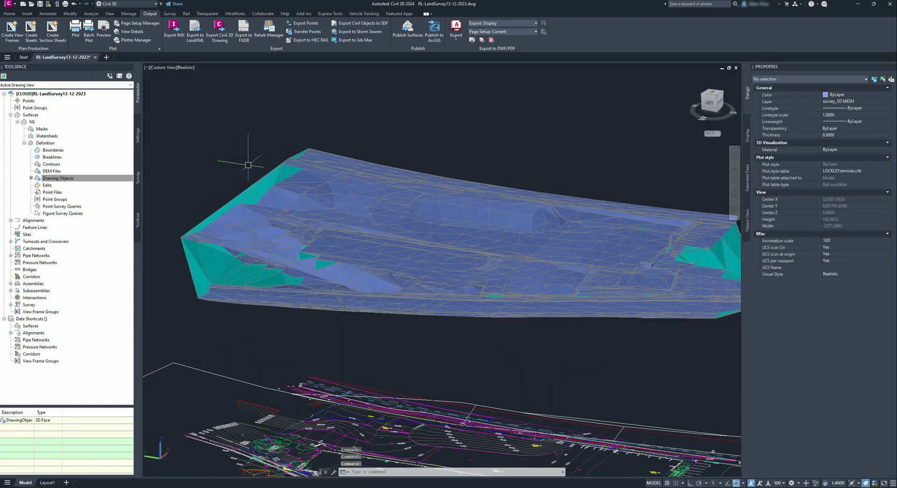
- Turn off the NaturalSurface layer with LAYOFF by picking the NS surface
type("LAYOFF")
key("Return")
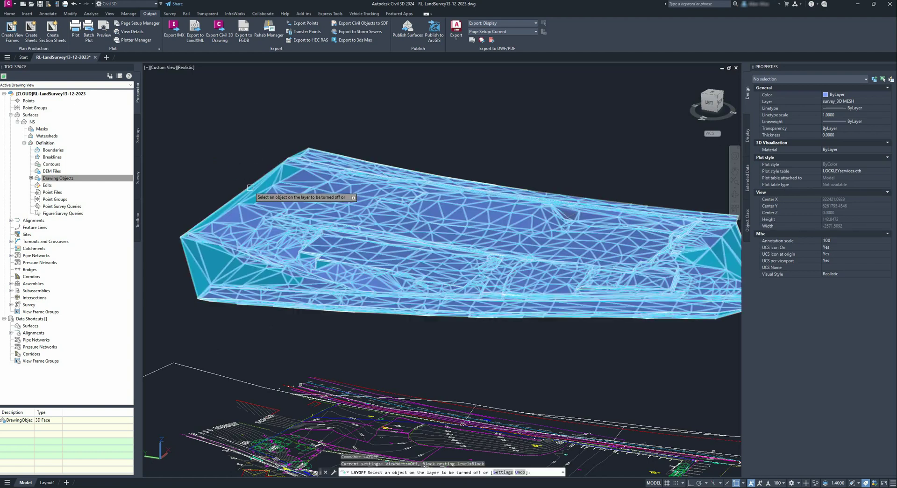
left_click(250, 186)
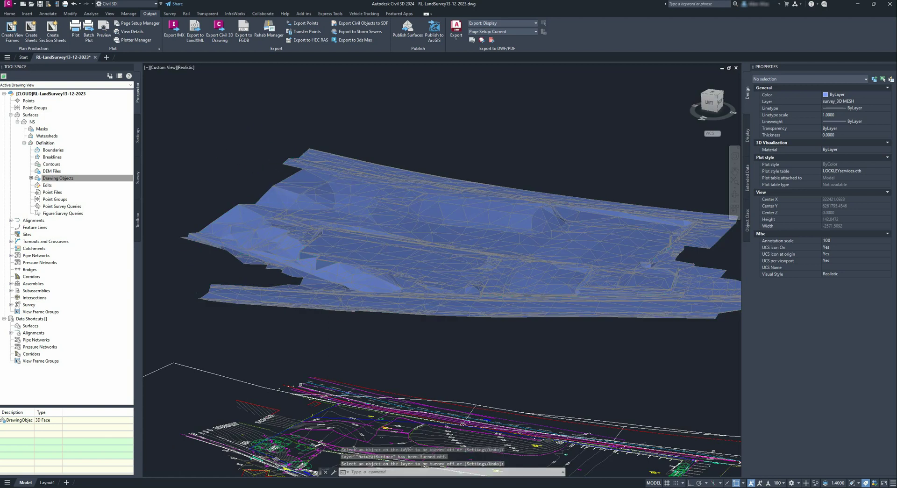
- Generate an outline polyline around the entire survey mesh with LINEWORKSHRINKWRAP
scroll(263, 154, "down", 4)
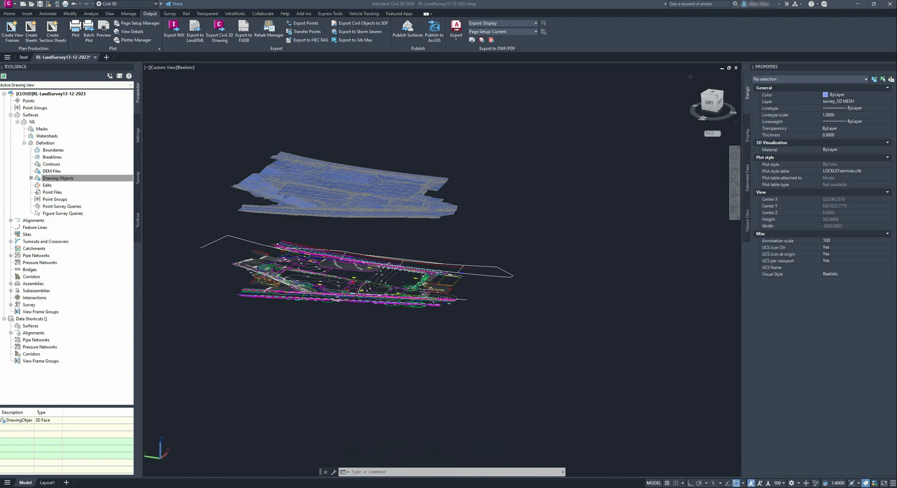
left_click(427, 472)
type("LINEWORKSHRINKWRAP")
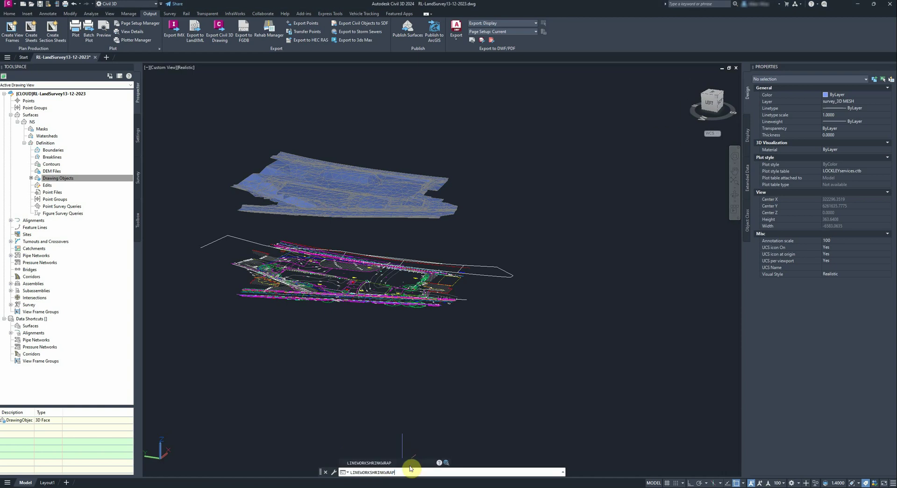
key("Return")
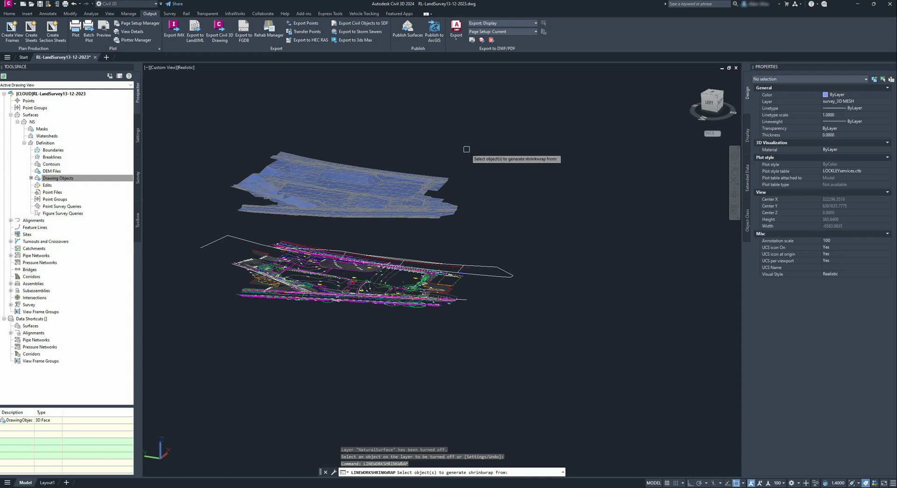
left_click(470, 131)
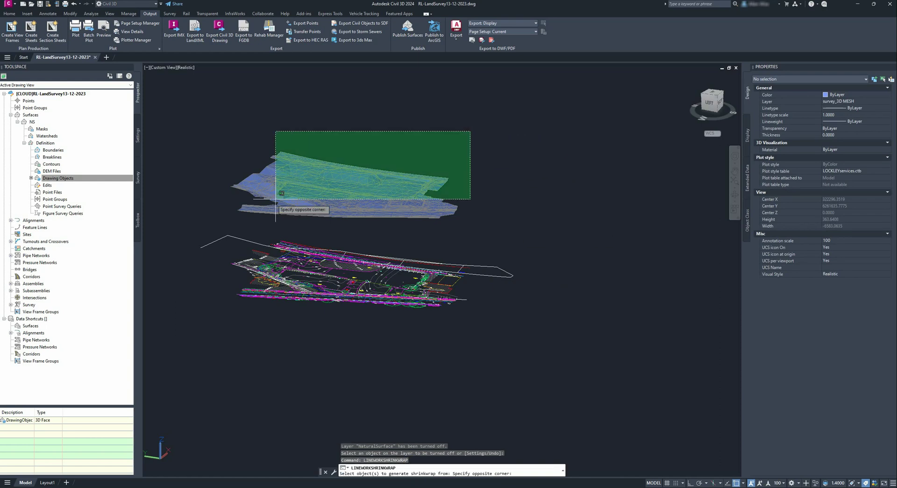
left_click(214, 223)
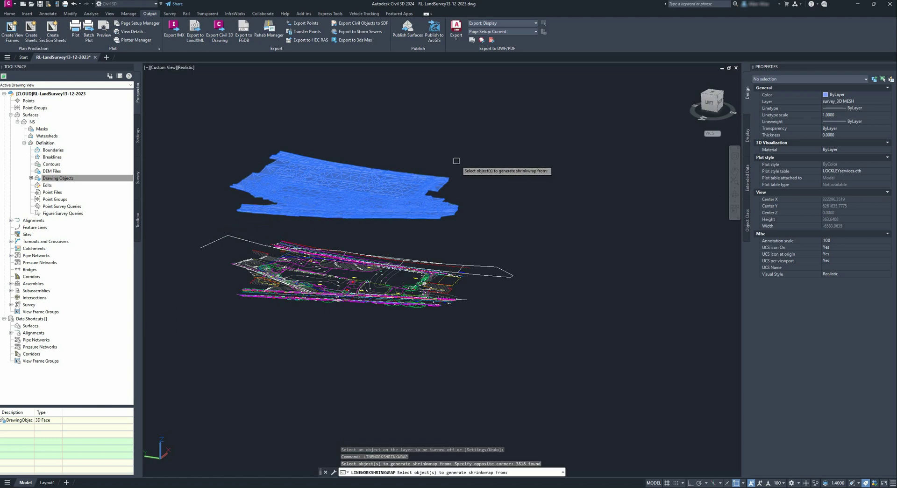
key("Return")
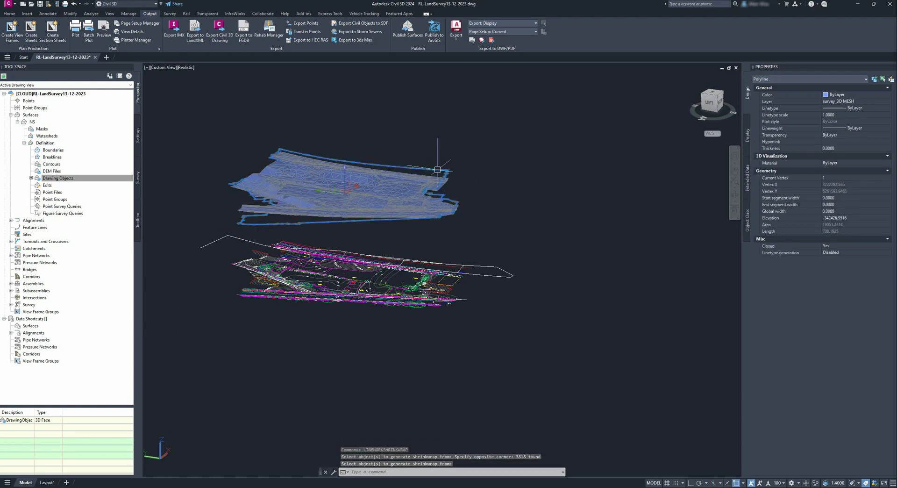
key("Escape")
key("Escape")
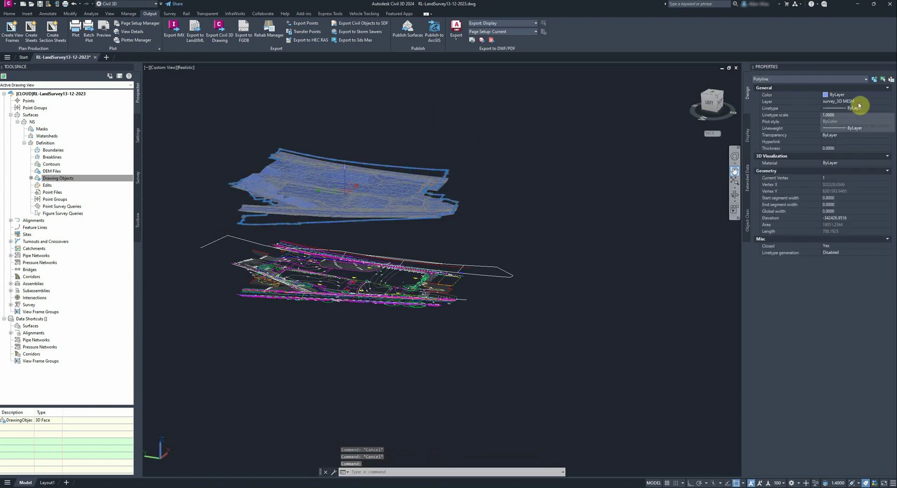
- Try to move the shrinkwrap outline polyline from the survey_3D MESH layer to another layer, and undo the change
left_click(865, 103)
double_click(877, 102)
key("Escape")
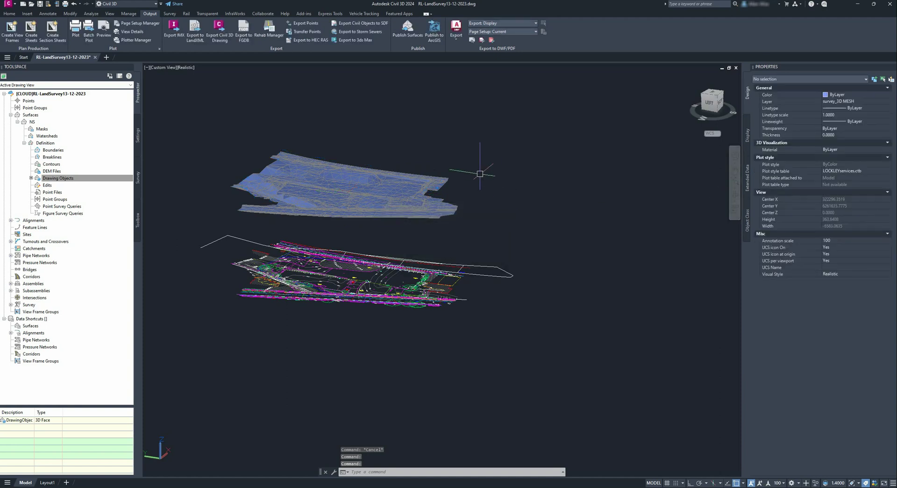
key("ctrl+z")
- Assign the shrinkwrap outline polyline to a layer other than survey_3D MESH and turn all layers on with LAYON
left_click(857, 101)
left_click(862, 102)
scroll(875, 111, "up", 5)
key("Escape")
key("Escape")
type("LAYON")
key("Return")
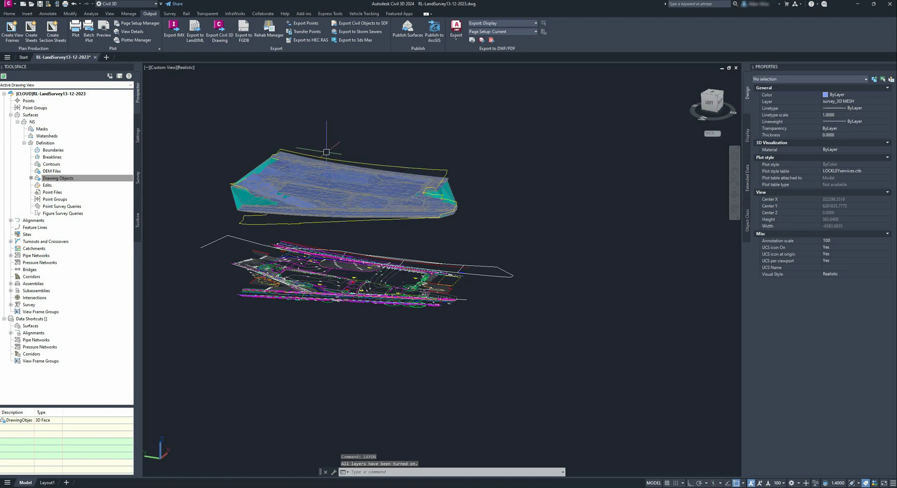
- Add the shrinkwrap outline to the NS surface as an Outer boundary with non-destructive breakline and a mid-ordinate distance below 1 m
left_click(70, 178)
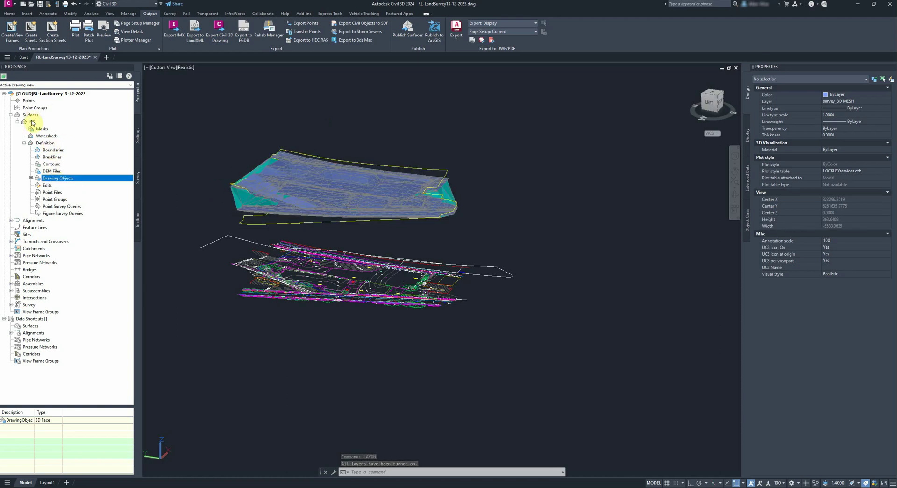
left_click(47, 151)
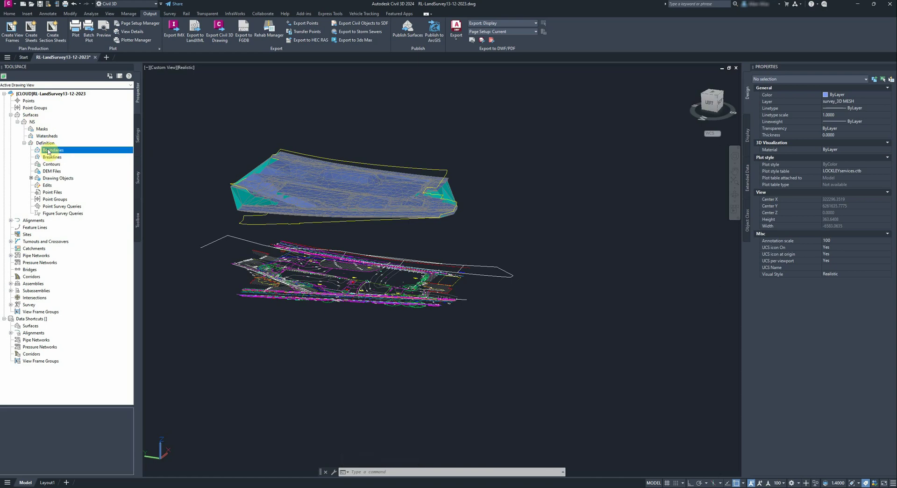
right_click(49, 151)
left_click(61, 157)
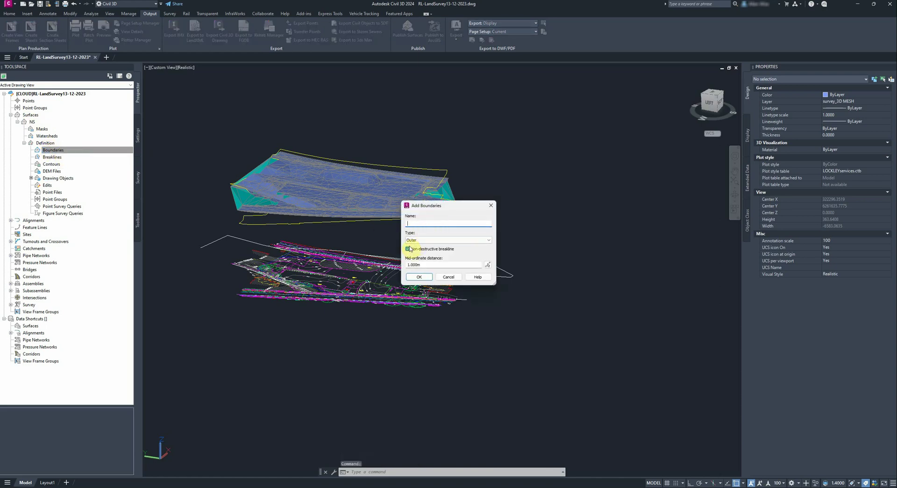
double_click(421, 265)
type("0")
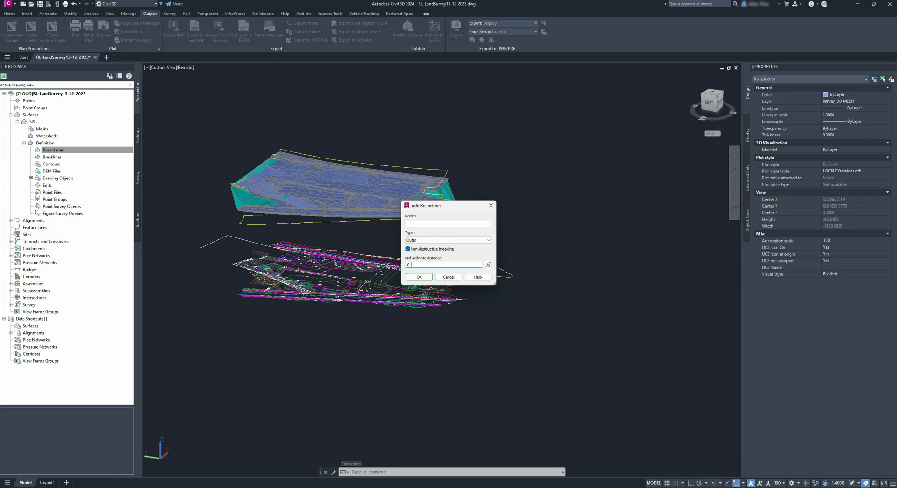
left_click(420, 277)
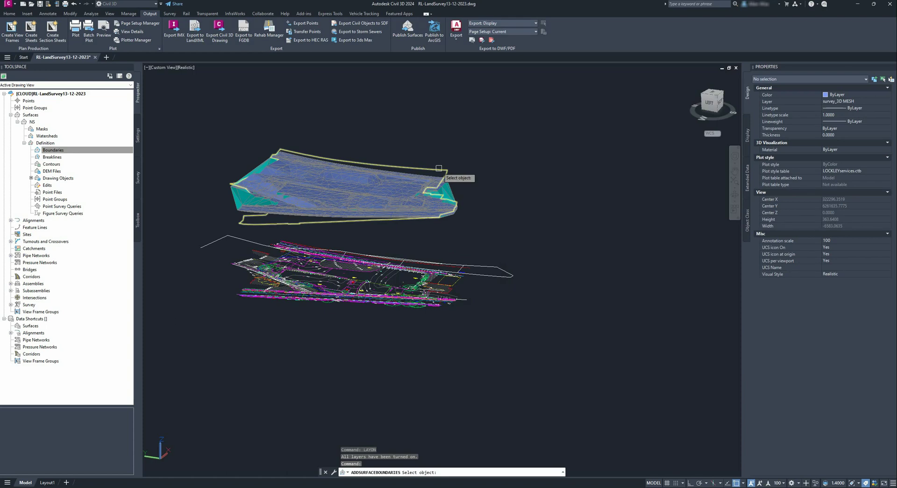
left_click(439, 168)
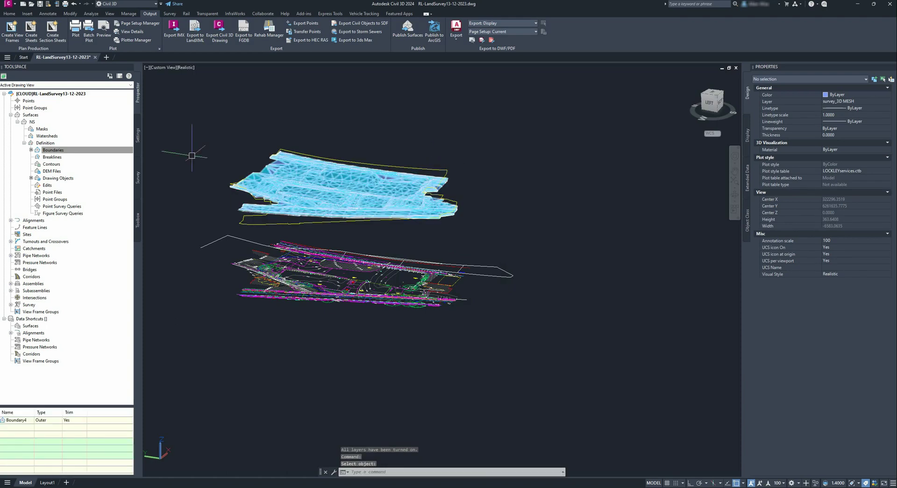
scroll(238, 172, "up", 3)
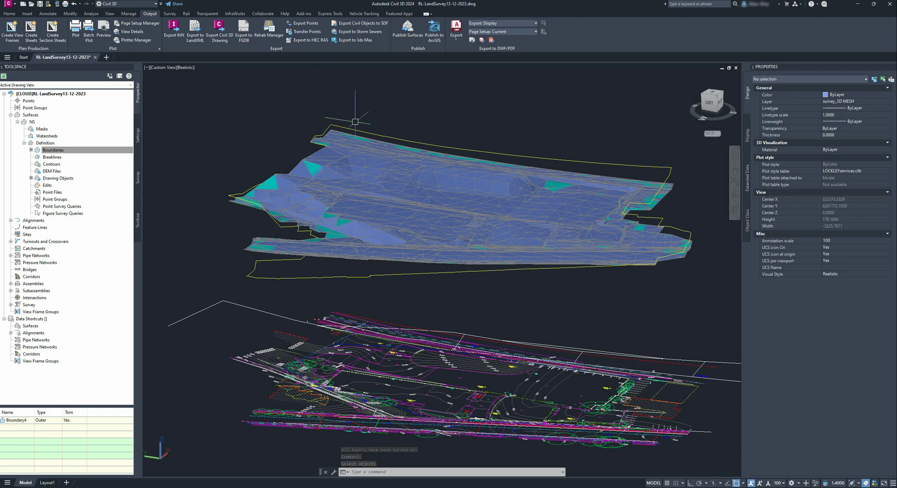
left_click(117, 137)
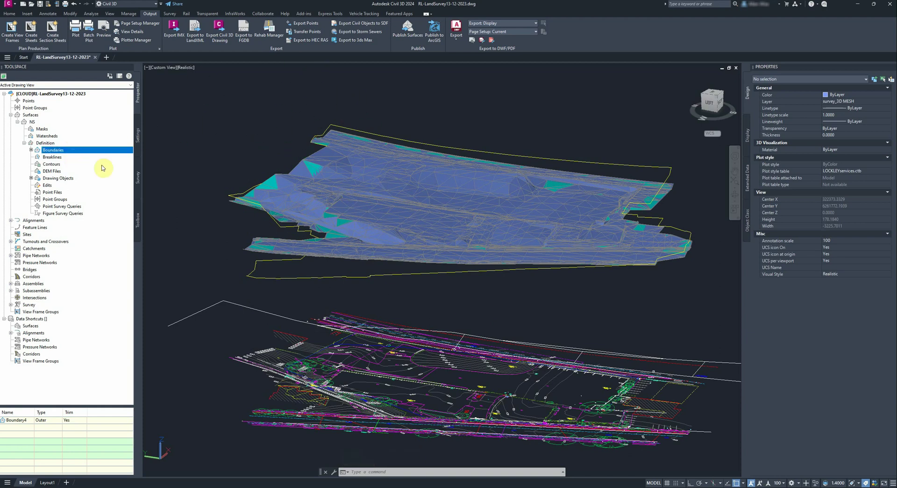